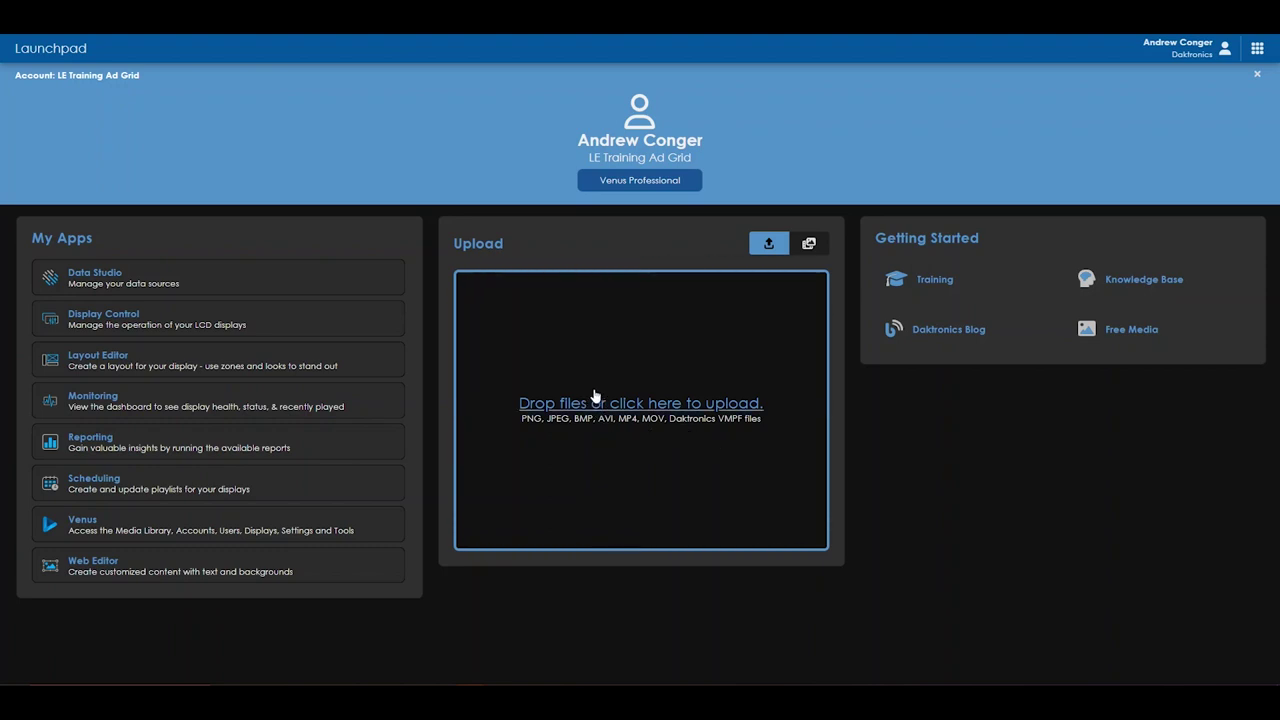
Upload the ten images from the Temperature folder through the Launchpad's upload area
key("alt+Tab")
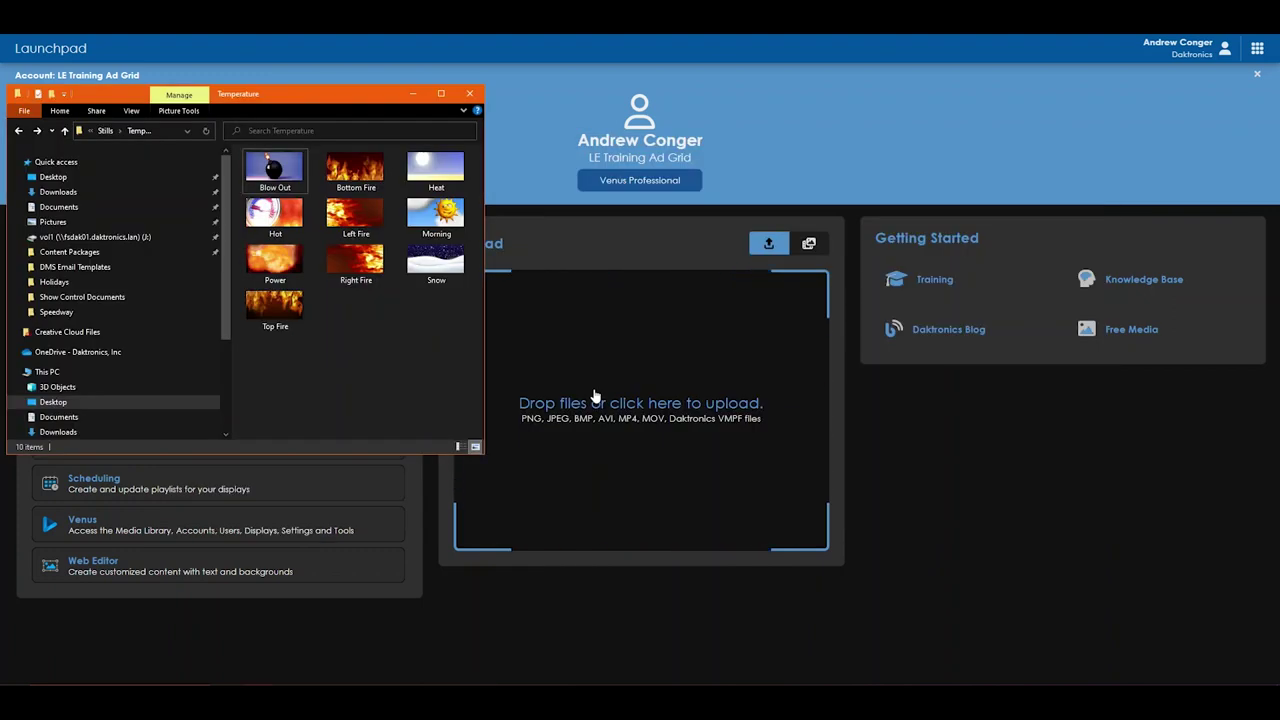
left_click_drag(429, 320, 572, 340)
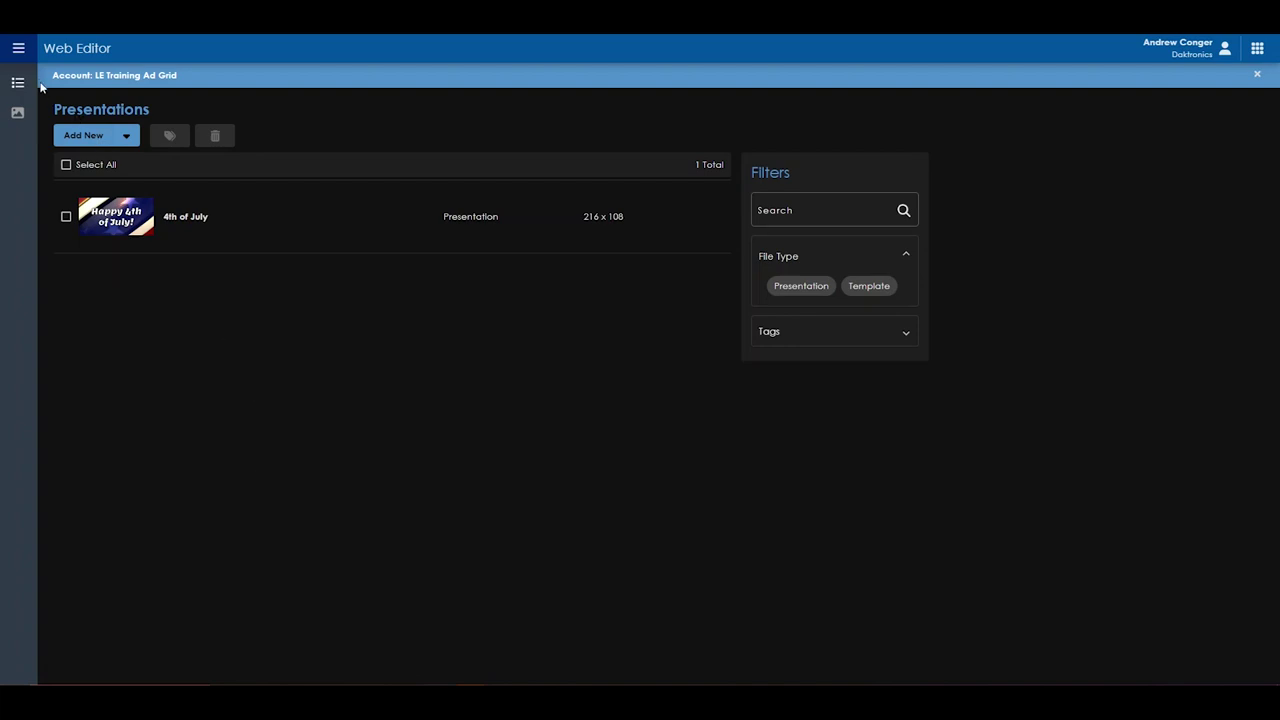
Go to the Web Editor's media library, bring up the upload dialog for new media and close it
left_click(19, 48)
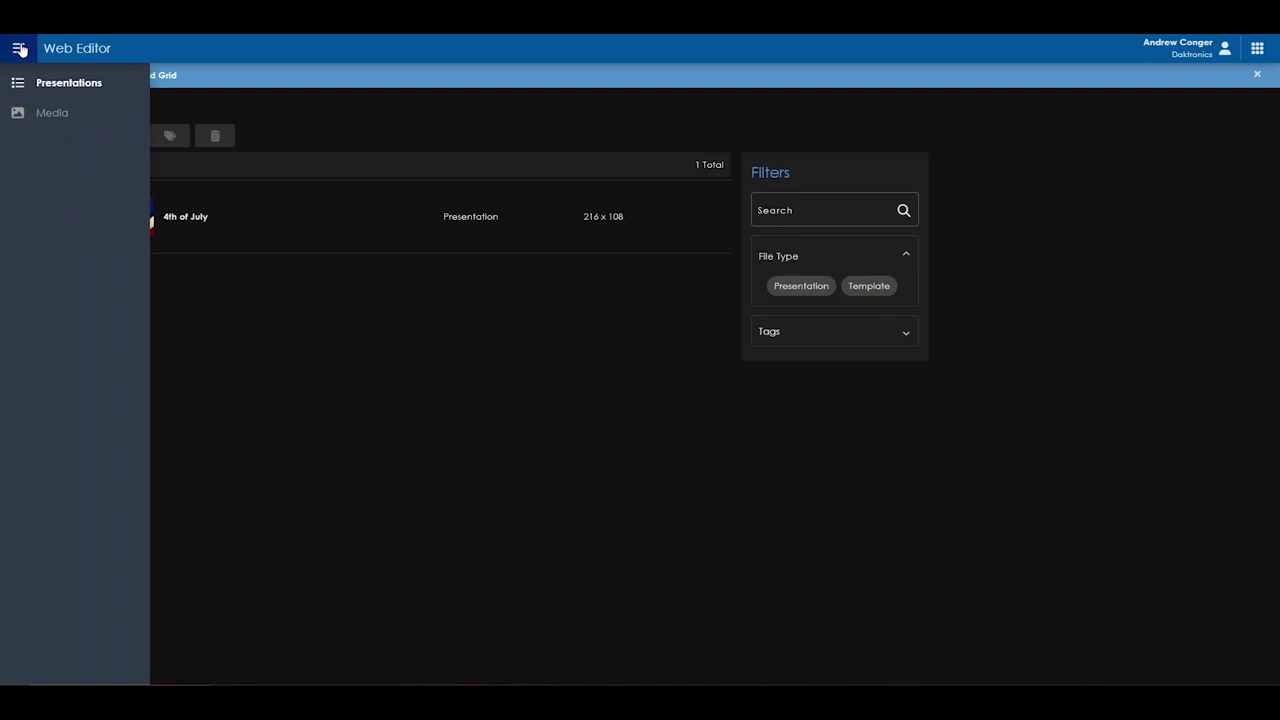
left_click(55, 112)
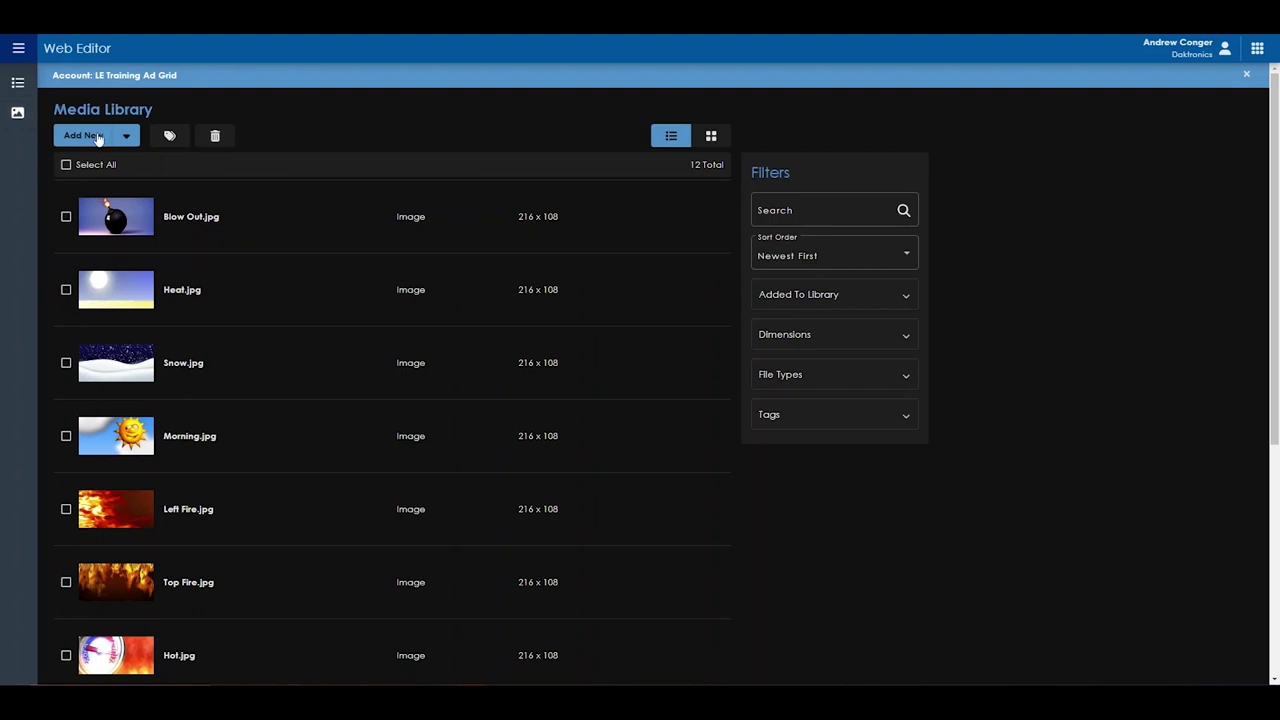
left_click(83, 136)
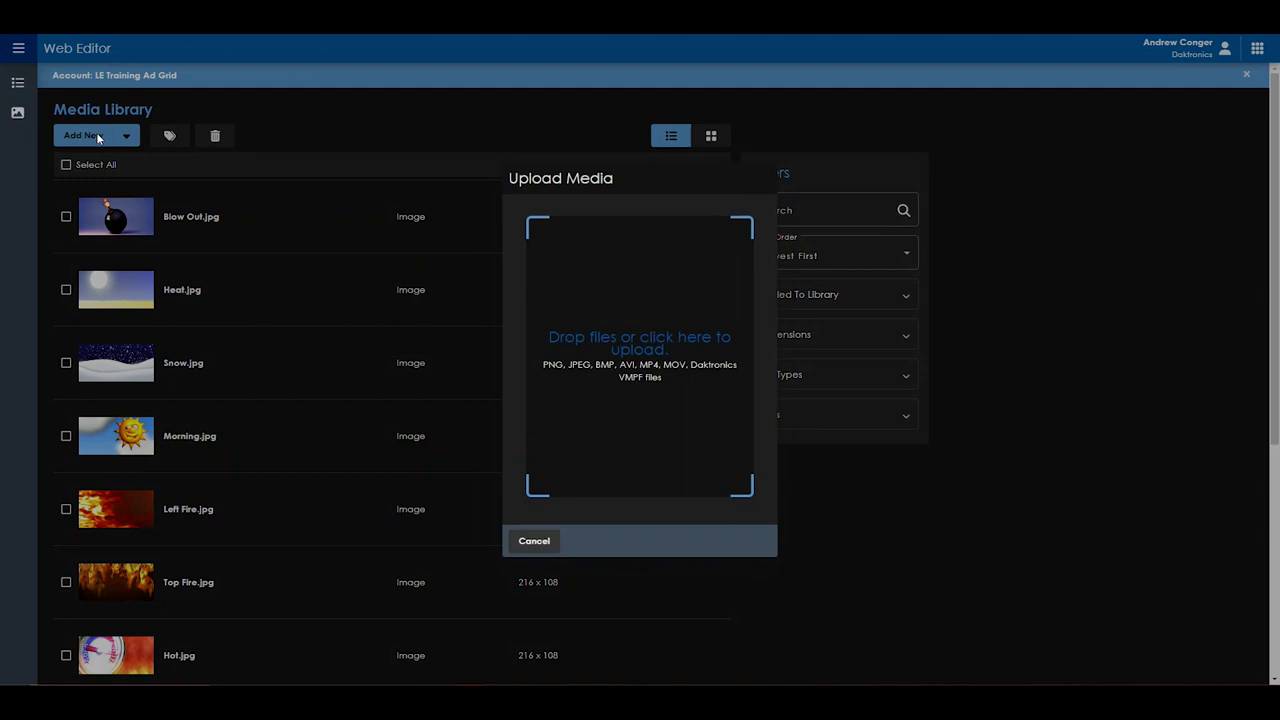
left_click(96, 132)
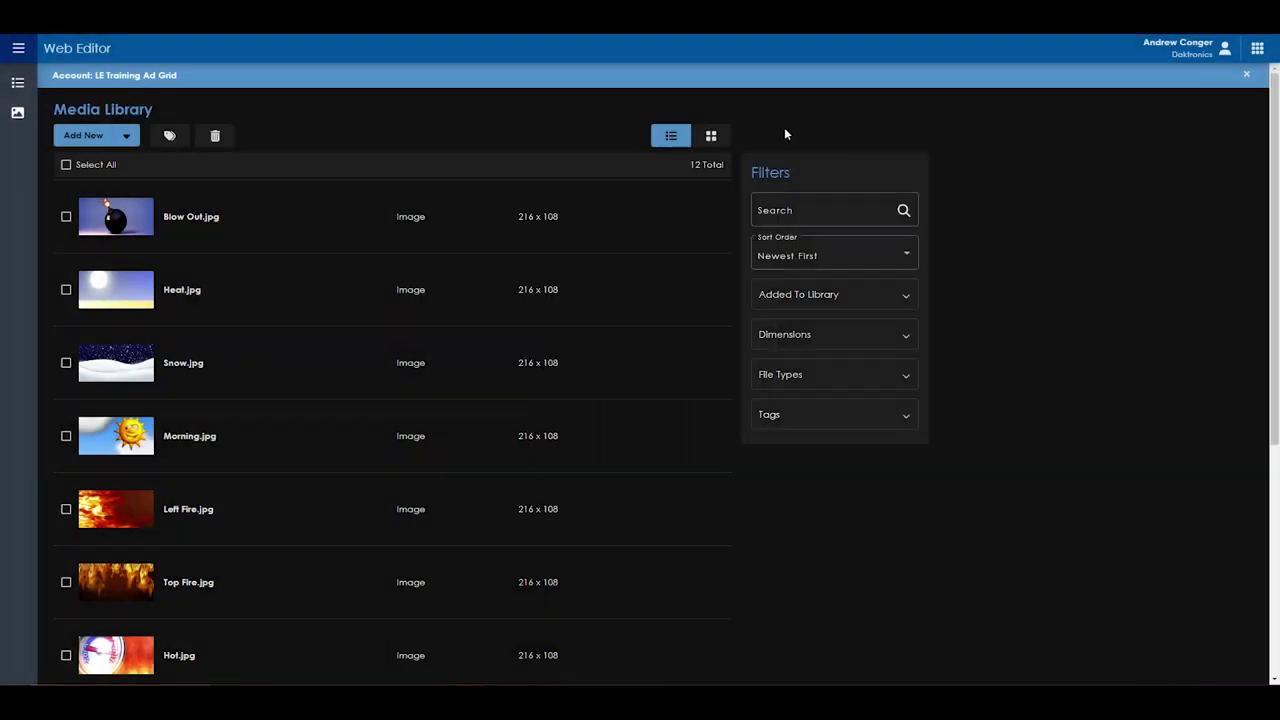
Tag the Blow Out.jpg and Heat.jpg images with the new tag "heat" and save
left_click(66, 216)
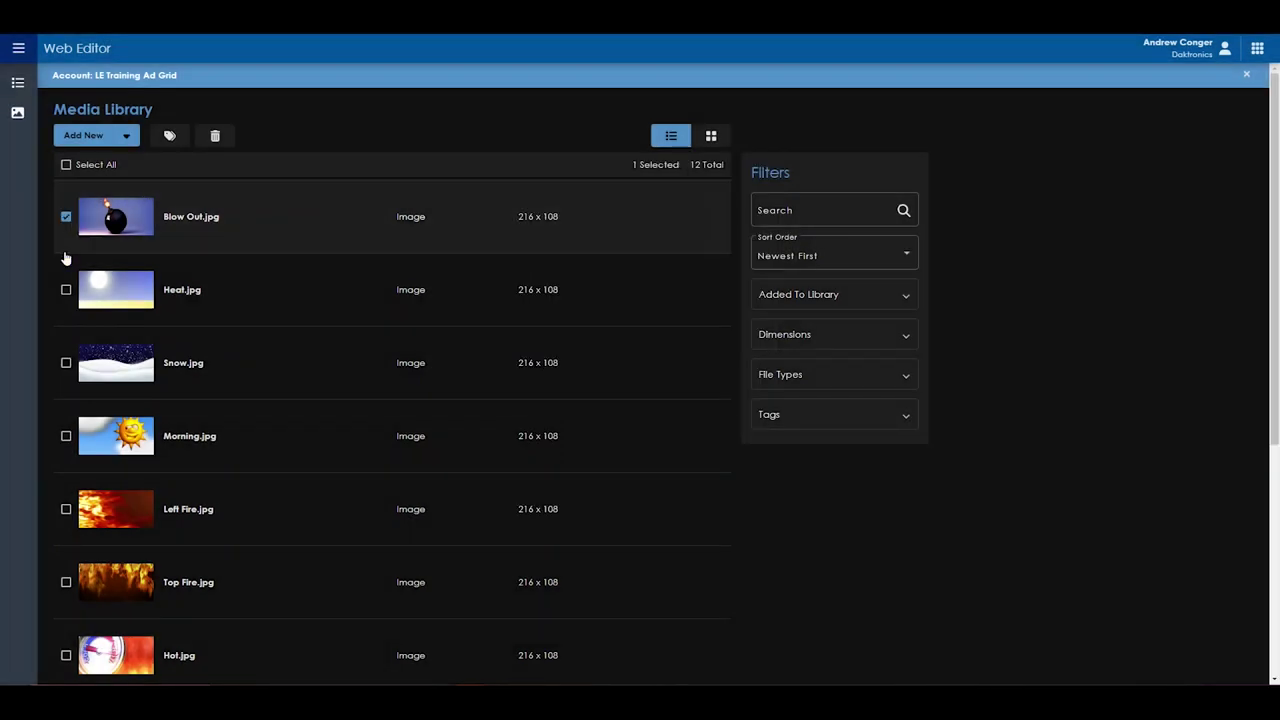
left_click(66, 290)
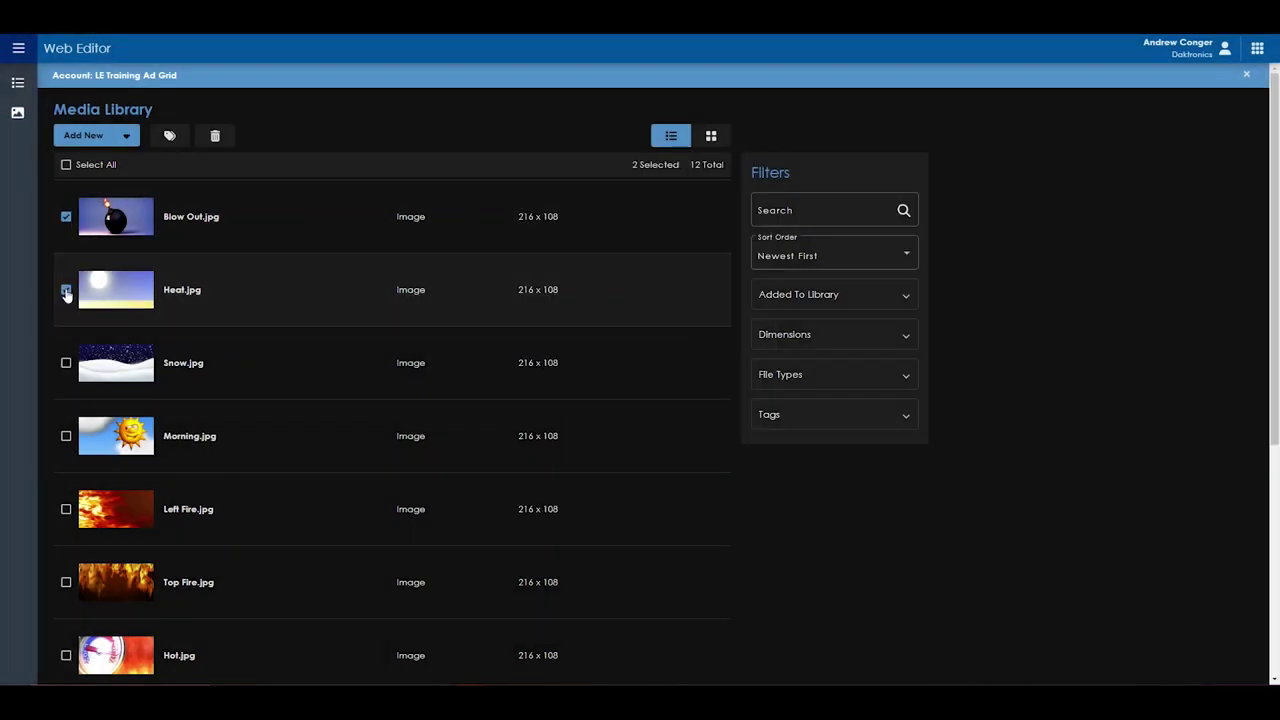
left_click(168, 137)
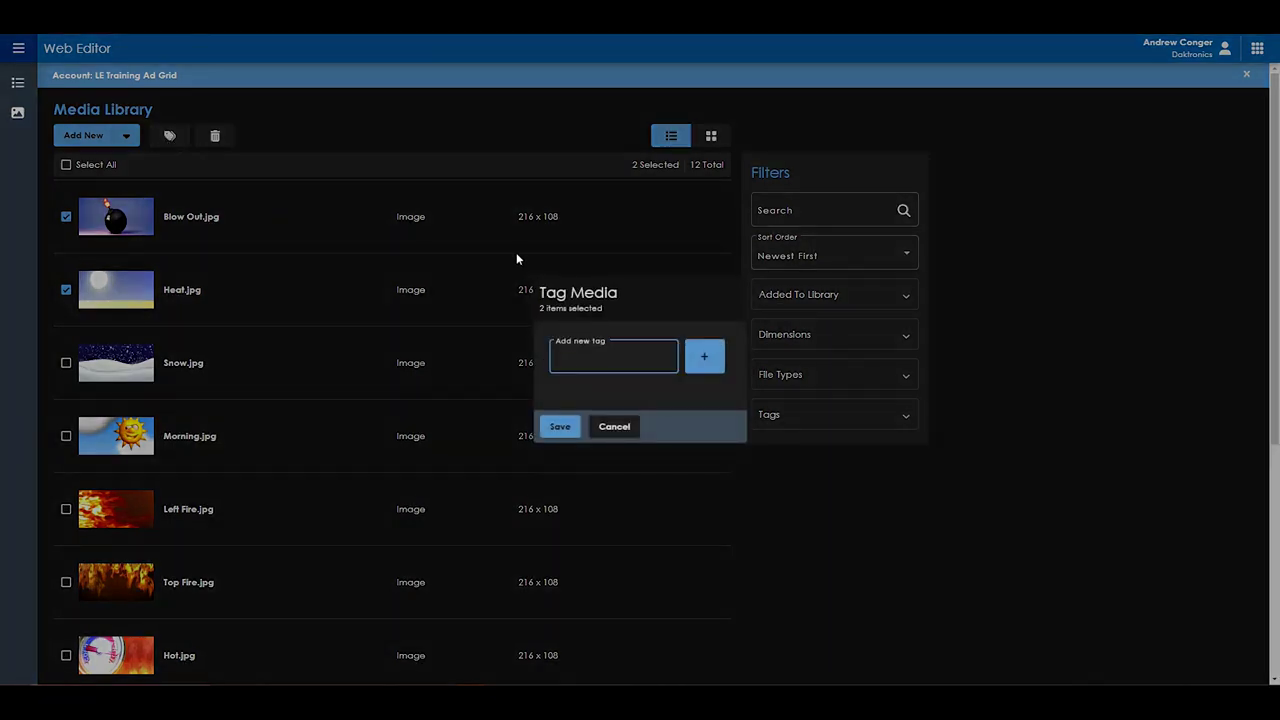
type("heat")
left_click(702, 362)
left_click(569, 440)
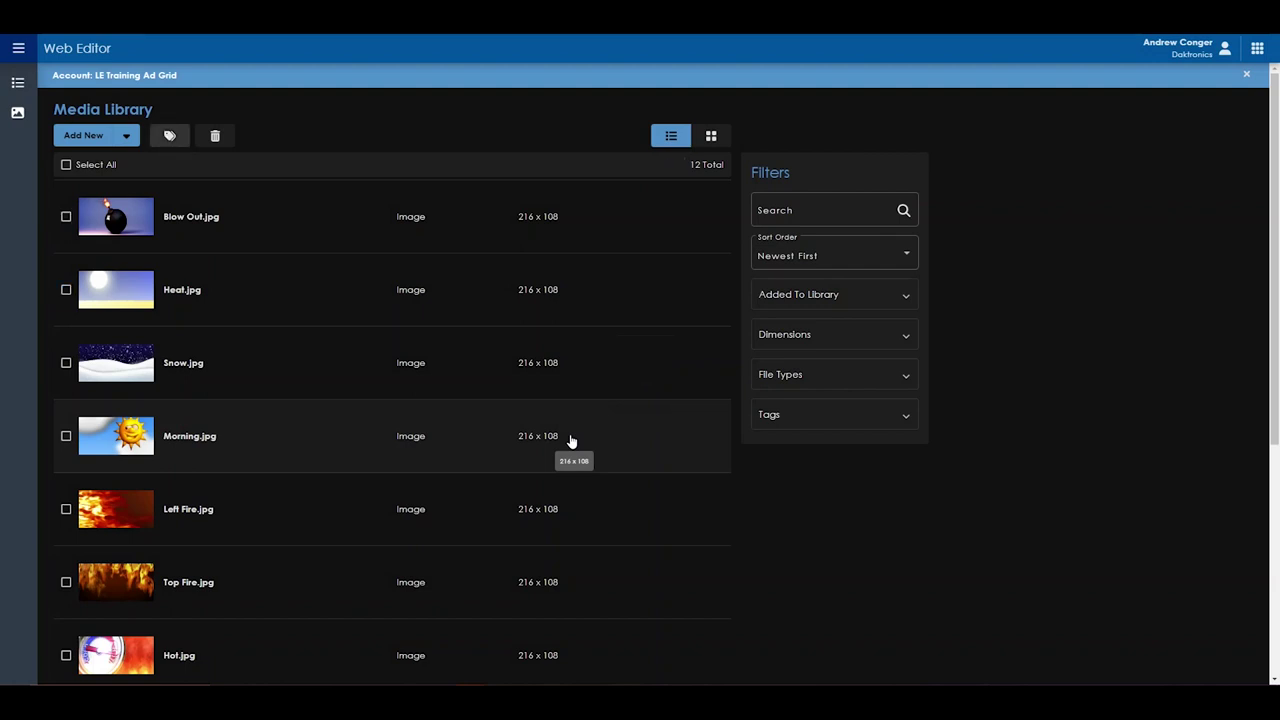
Show the media library as a grid of thumbnails, search it for "hot", and clear the search
left_click(708, 137)
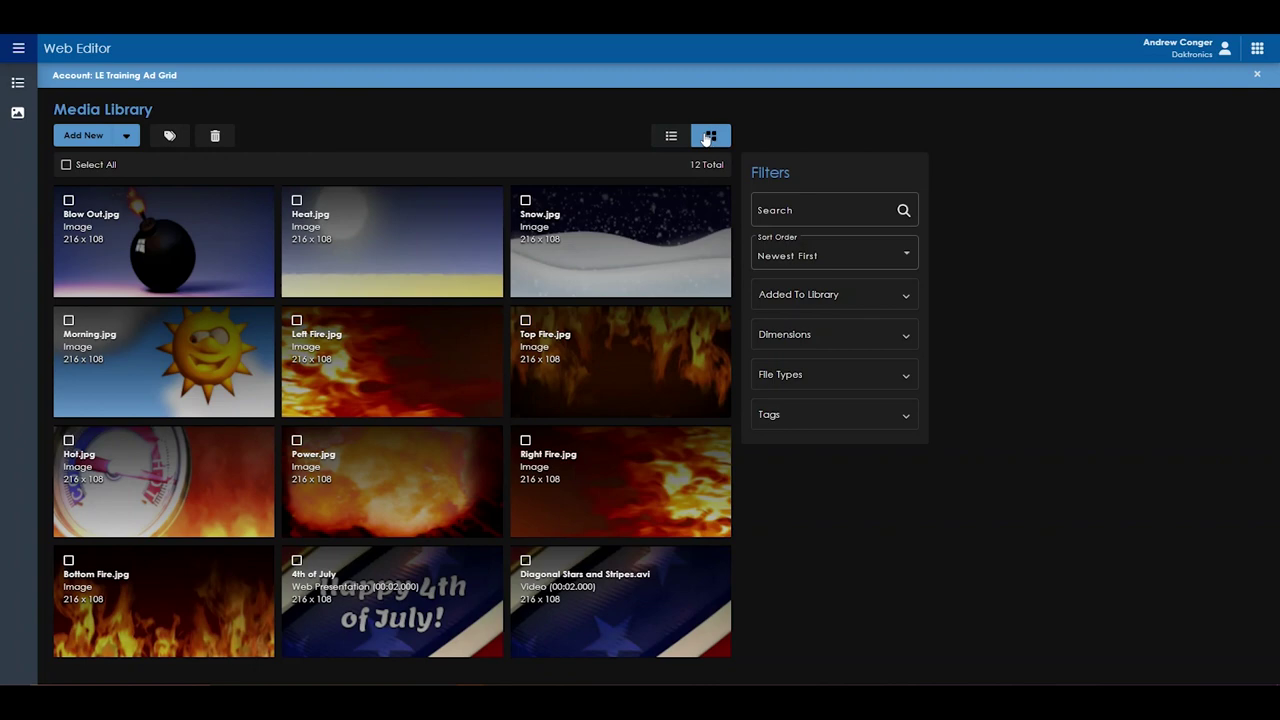
left_click(827, 211)
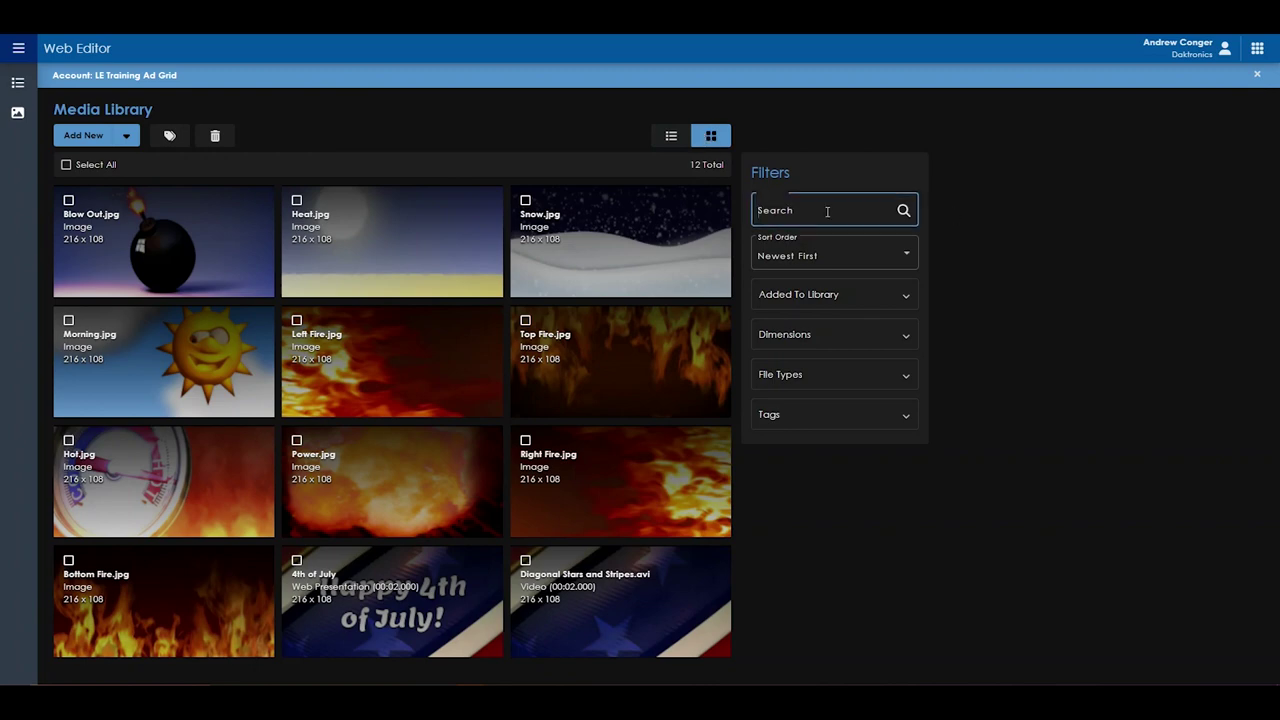
type("hot")
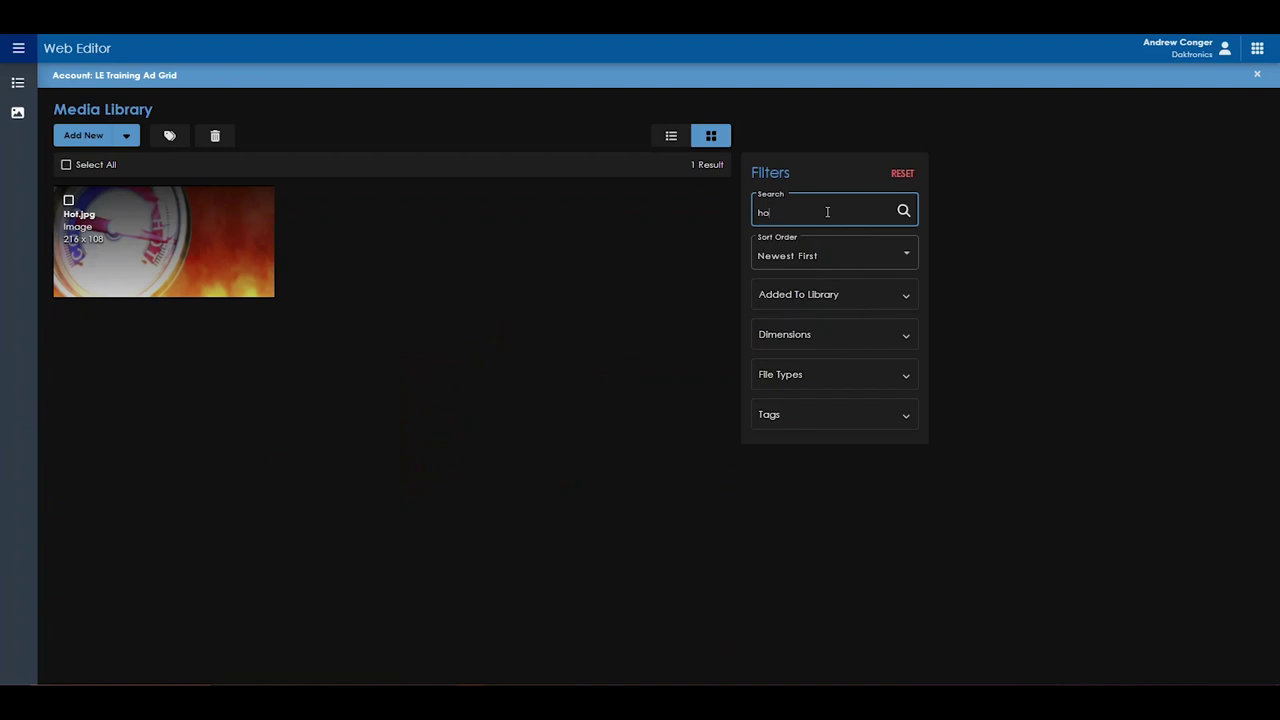
key("BackSpace")
key("BackSpace")
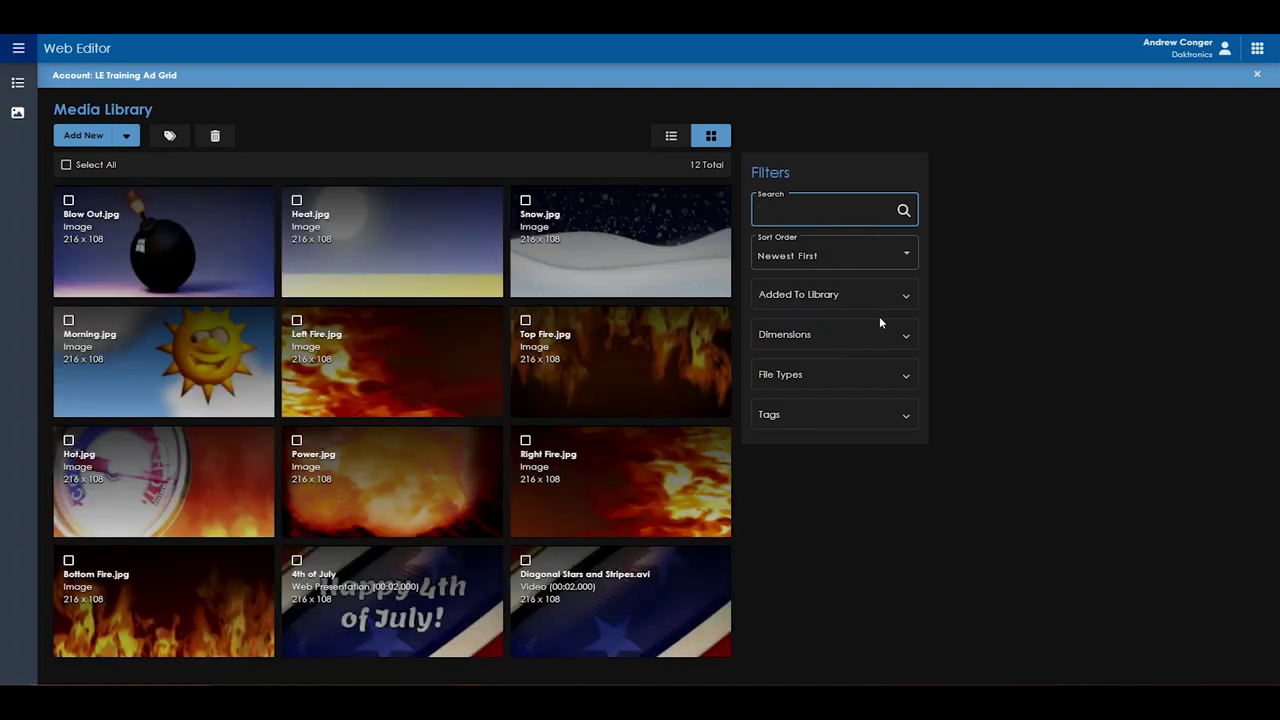
Examine the media library's sort order choices and its date added, dimensions and file type filters
left_click(838, 255)
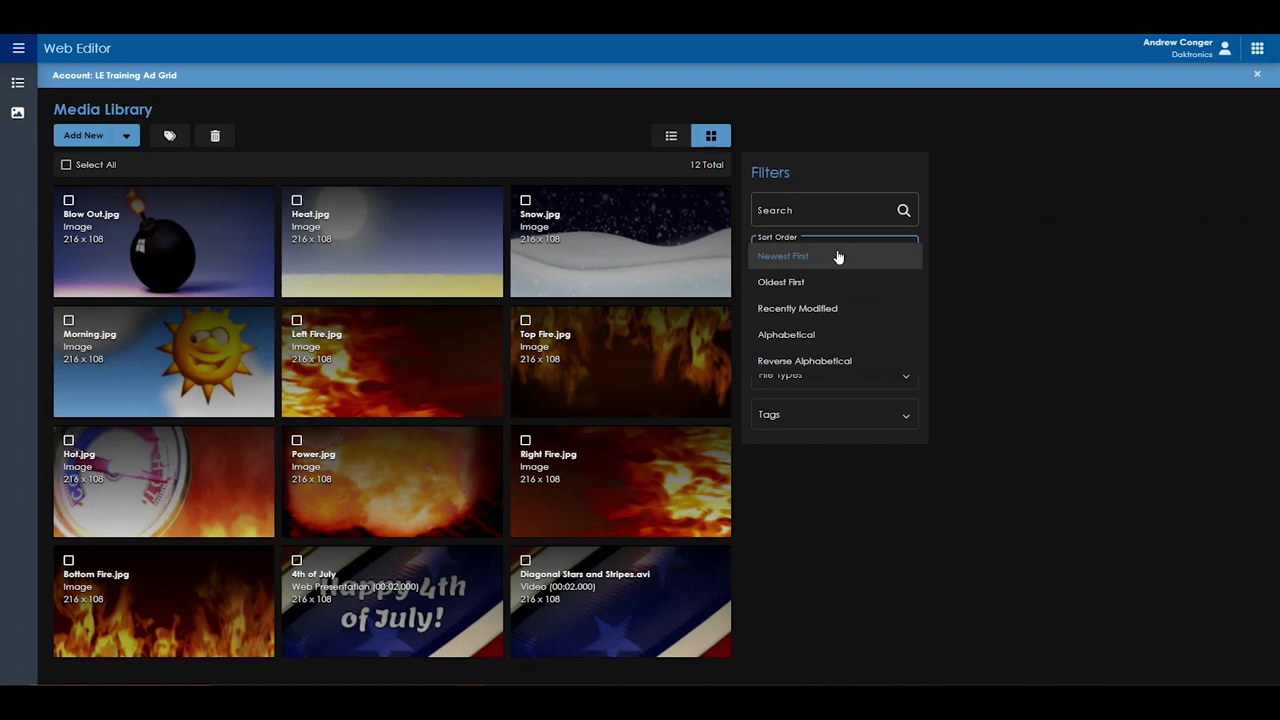
left_click(838, 256)
left_click(846, 300)
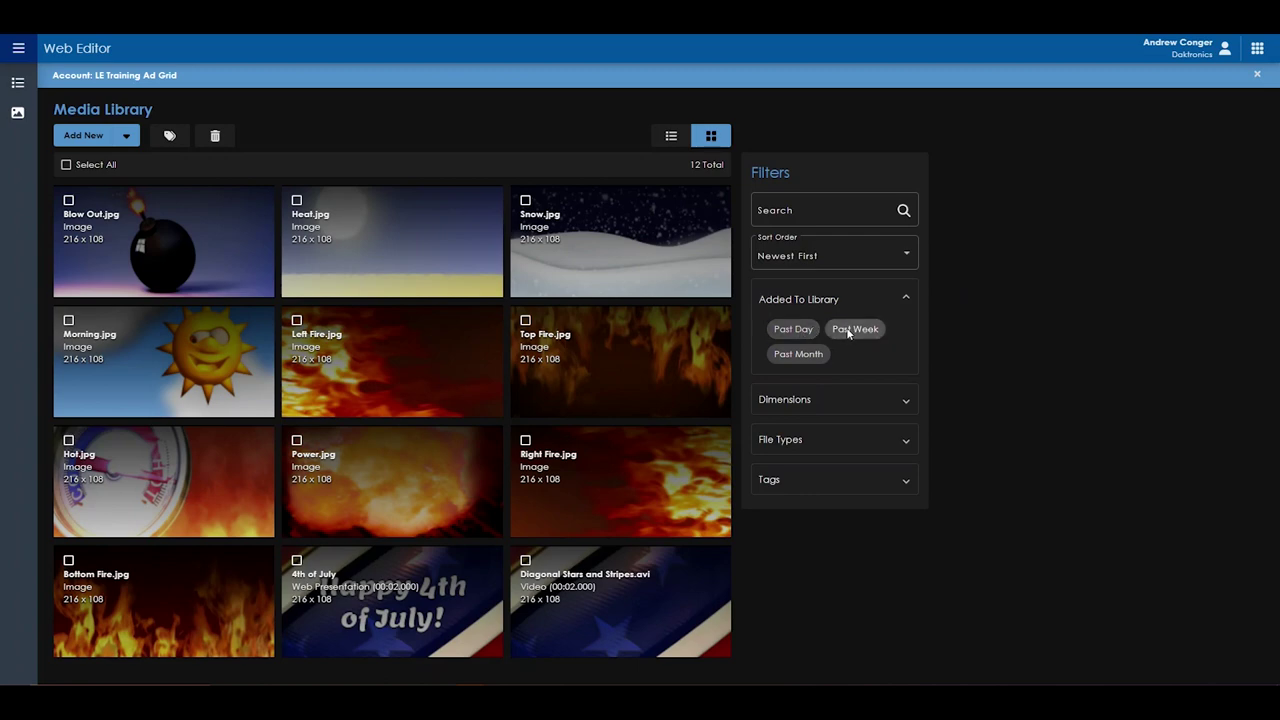
left_click(846, 300)
left_click(838, 333)
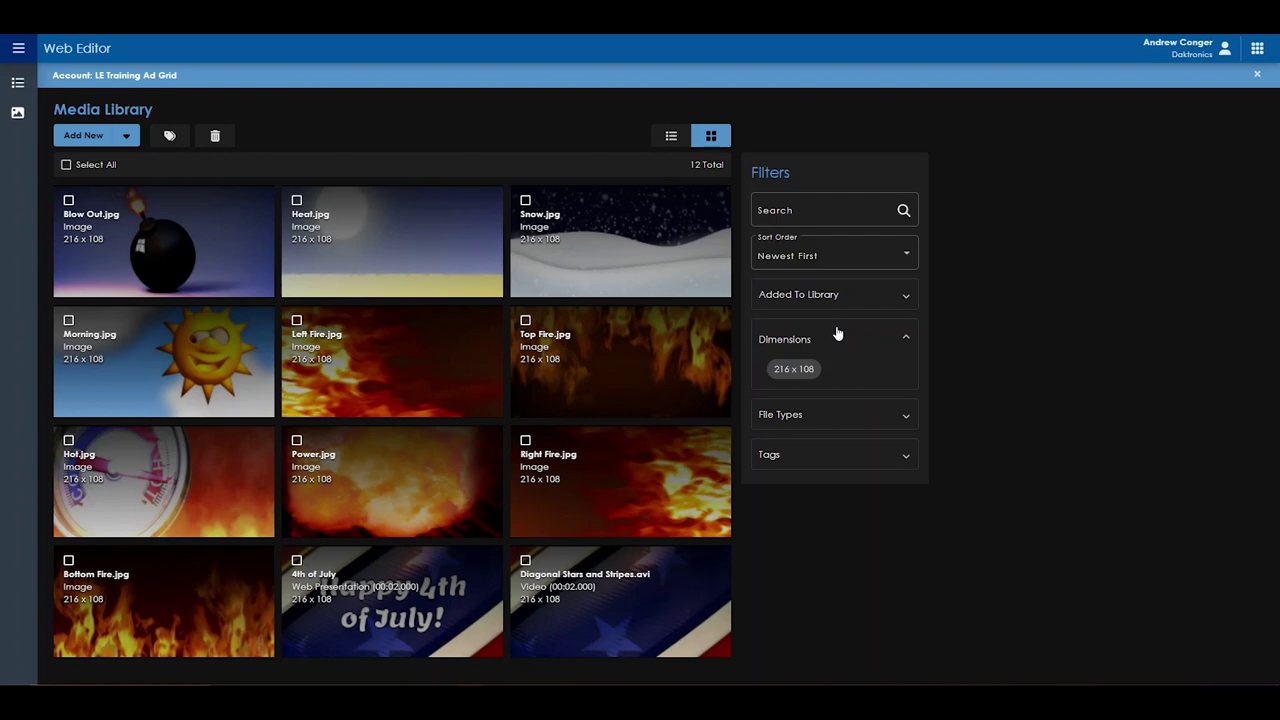
left_click(838, 333)
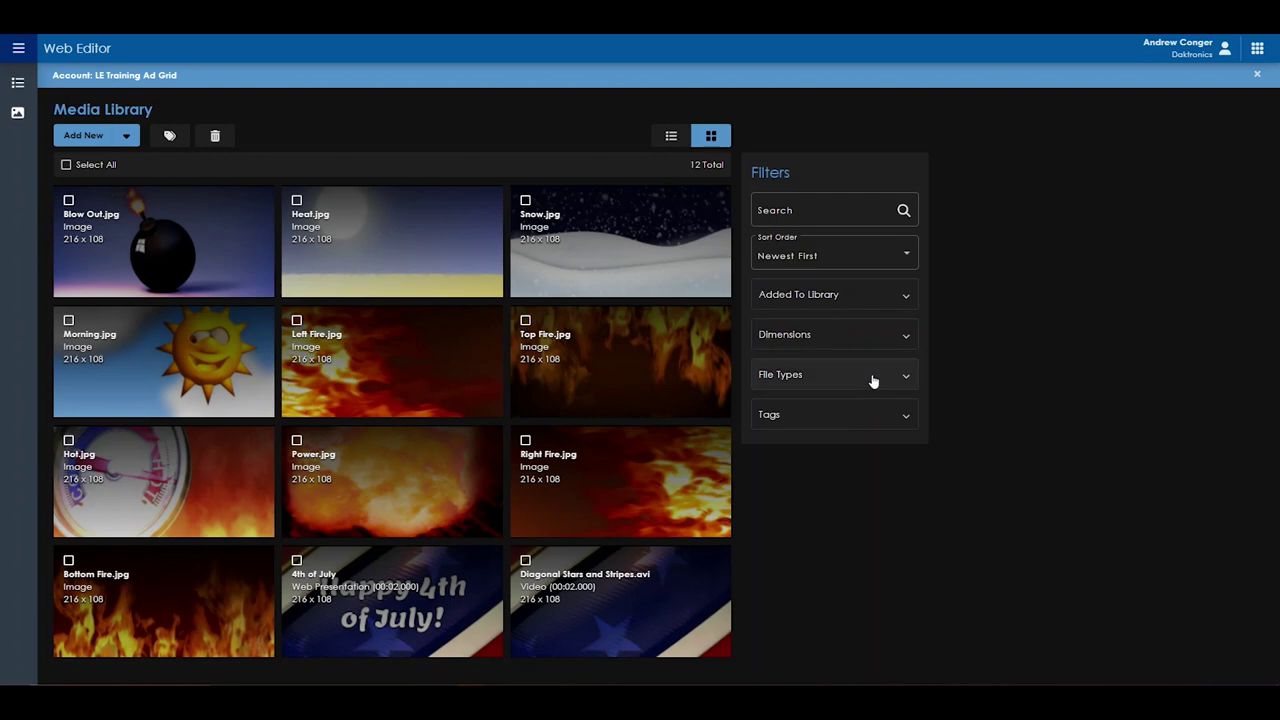
left_click(874, 376)
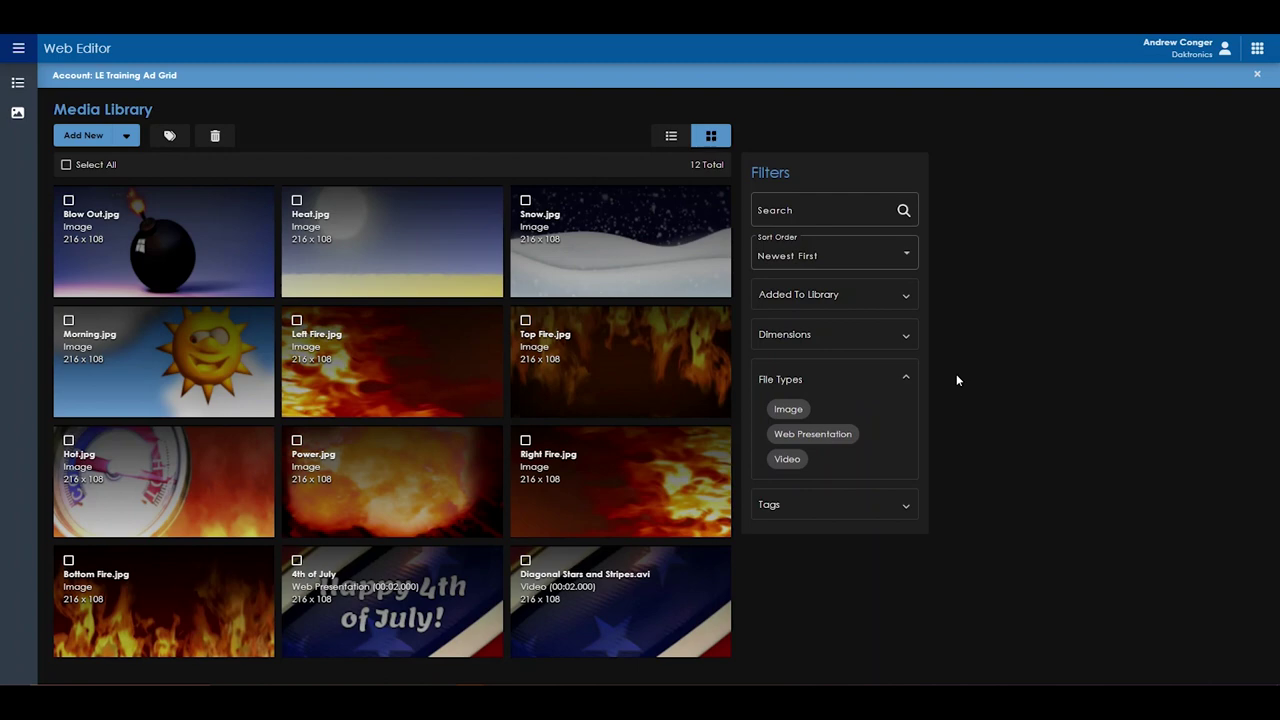
left_click(851, 380)
Filter the media library by the "heat" tag, and remove the filter again
left_click(824, 417)
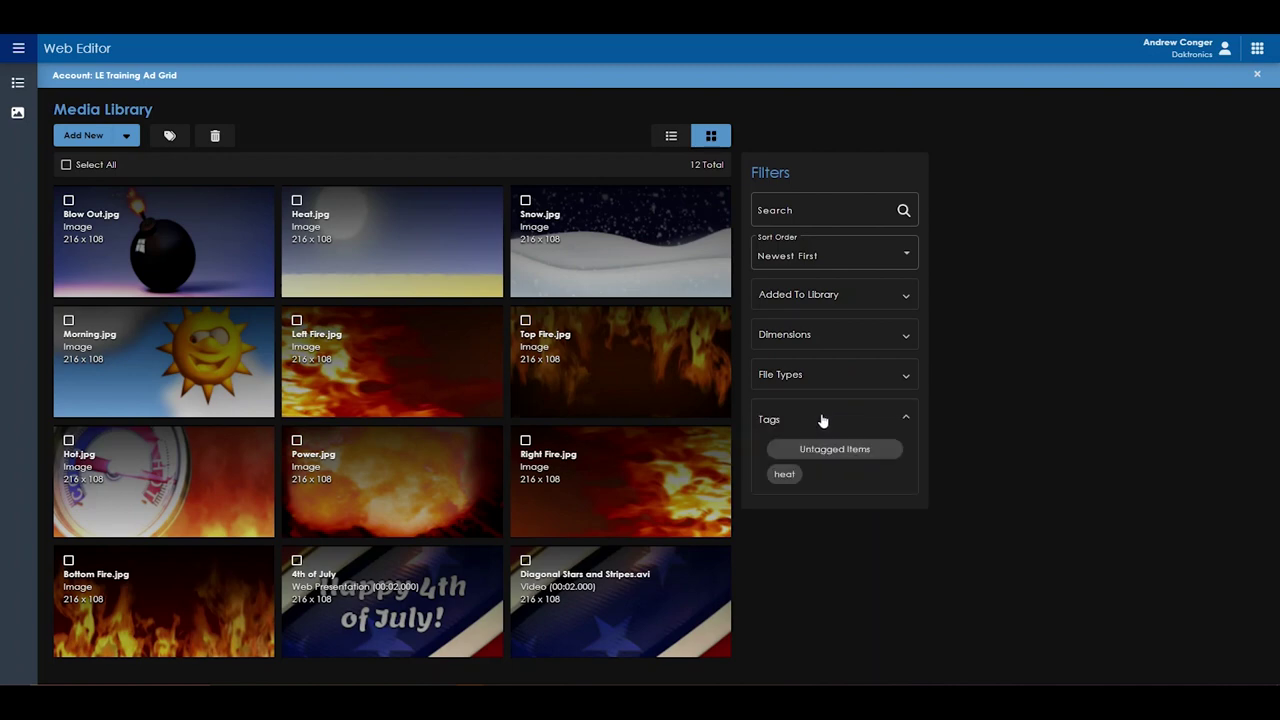
left_click(785, 472)
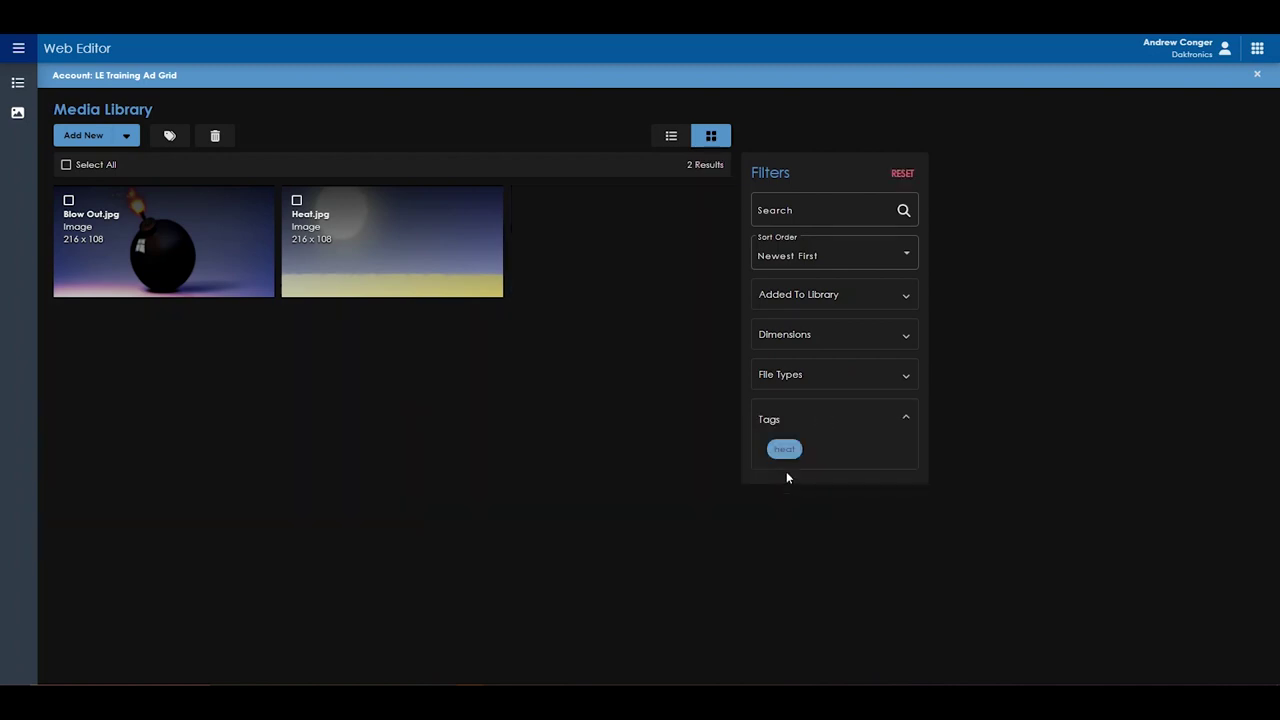
left_click(785, 450)
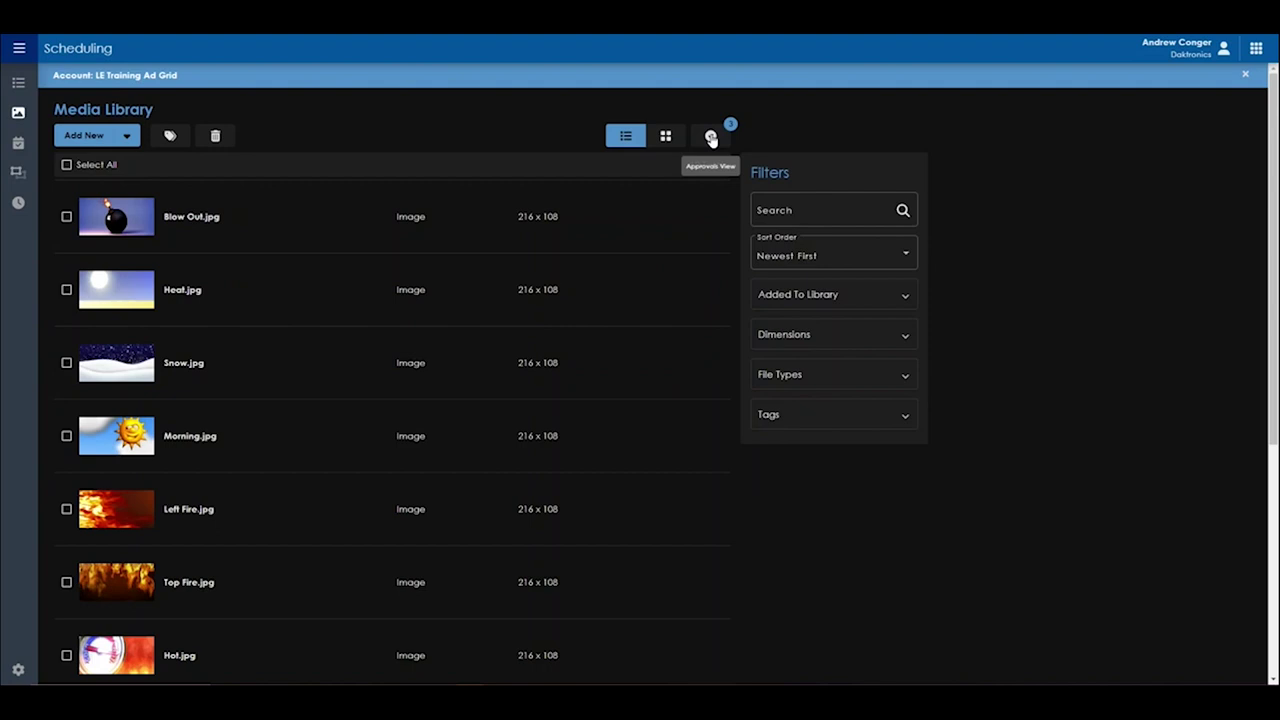
In Scheduling's media approvals view, approve the pending Butterflies.jpg and reject Deep Sea.jpg
left_click(711, 138)
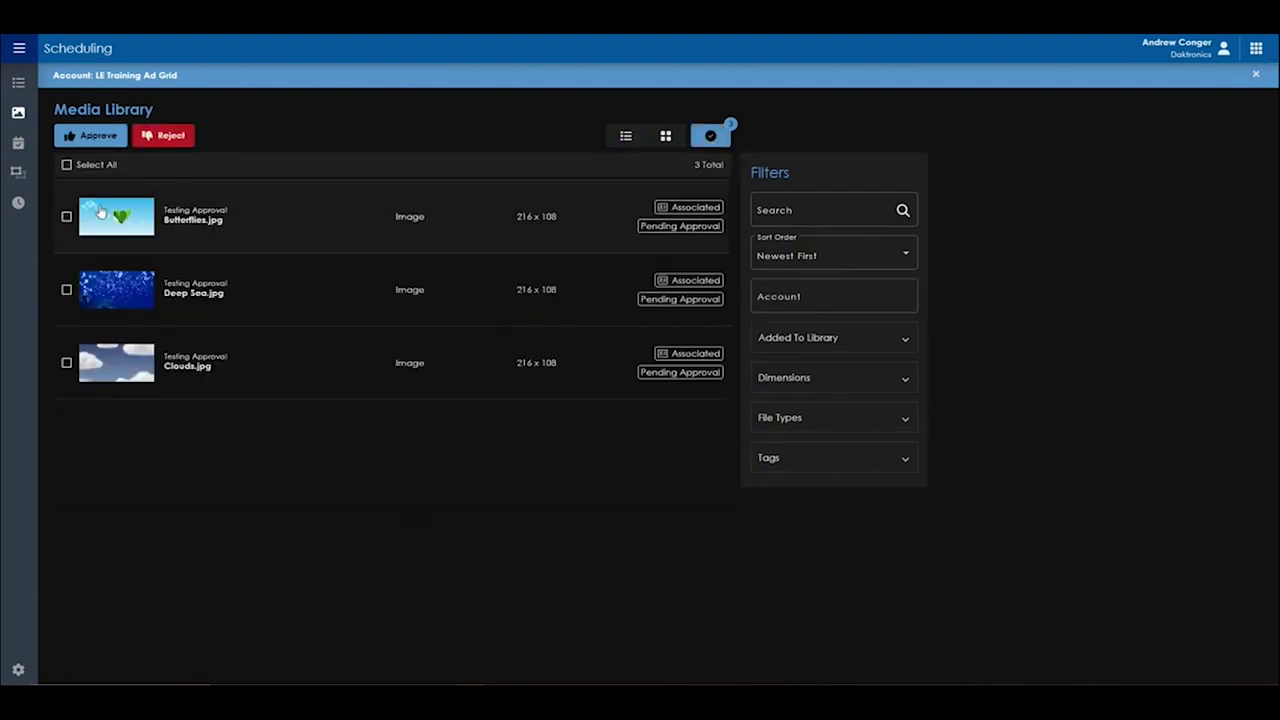
left_click(67, 217)
left_click(67, 217)
left_click(67, 217)
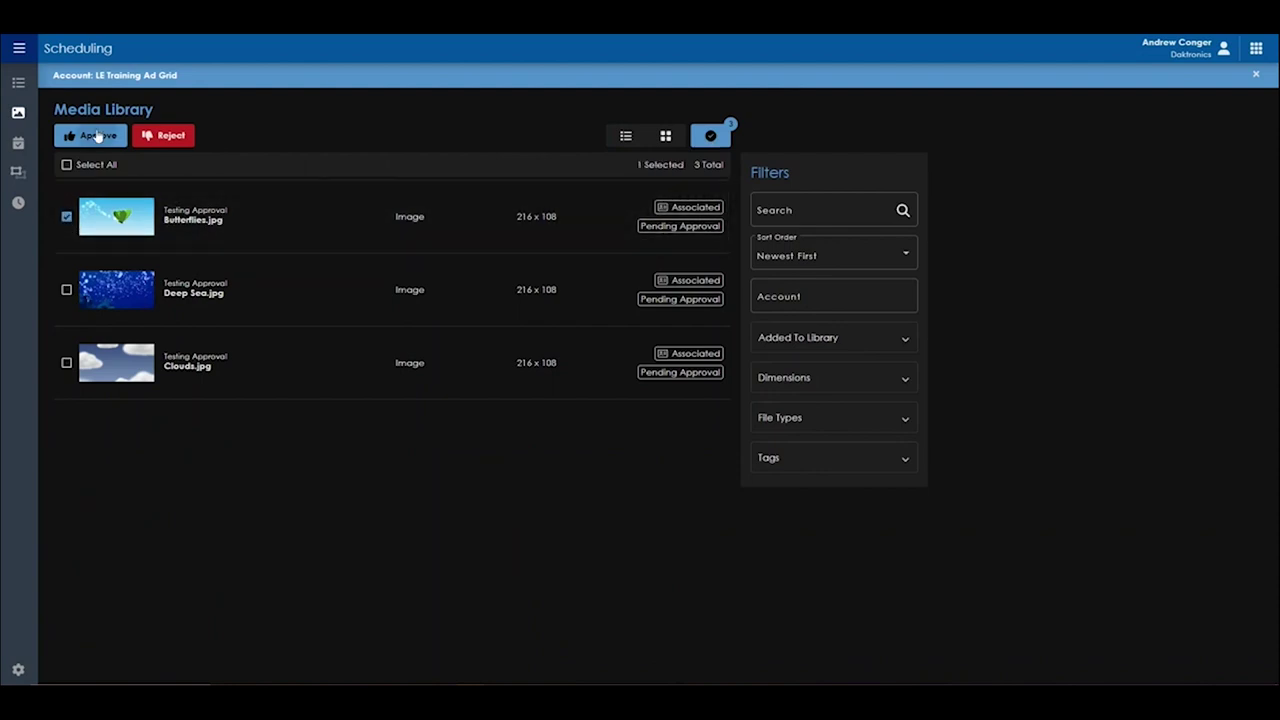
left_click(97, 136)
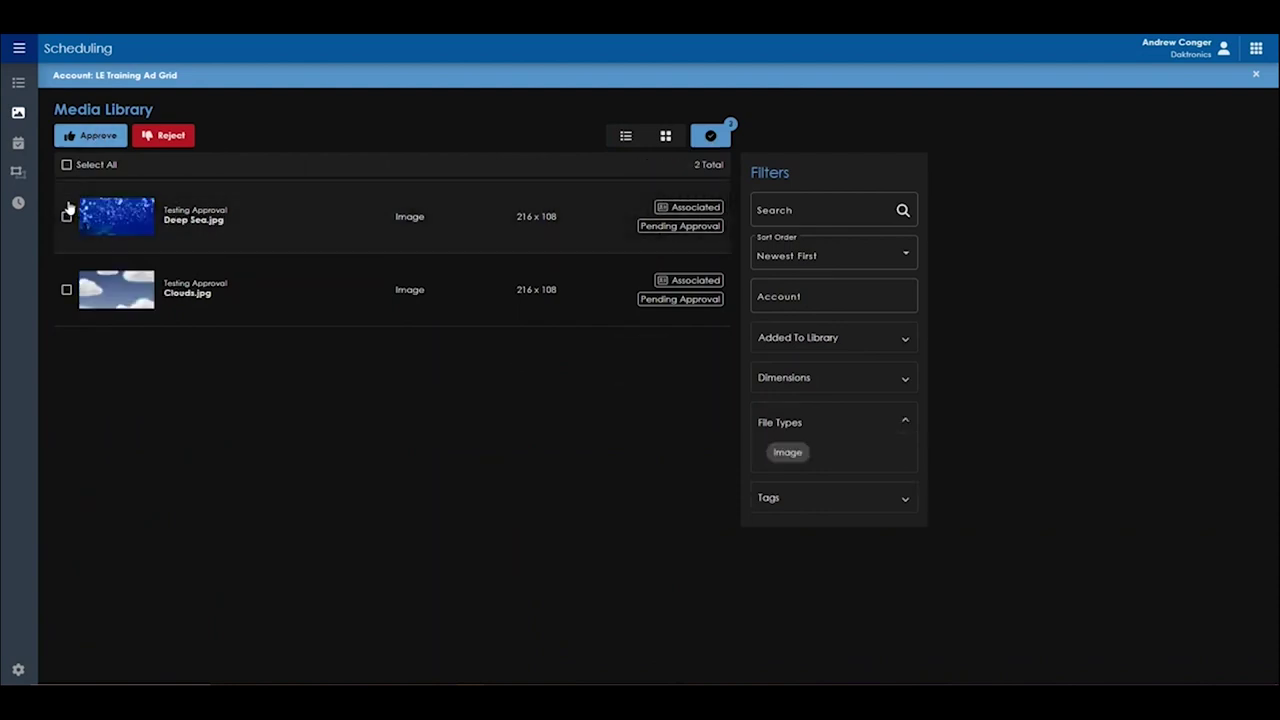
left_click(67, 218)
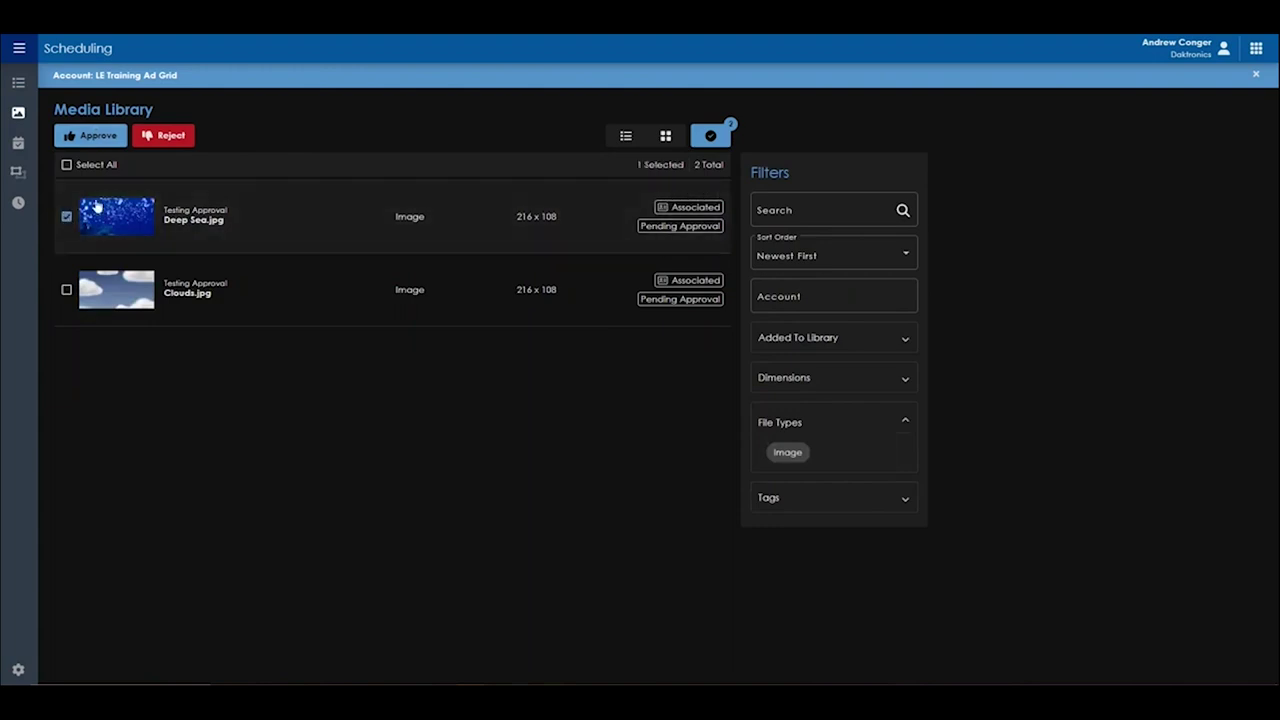
left_click(157, 146)
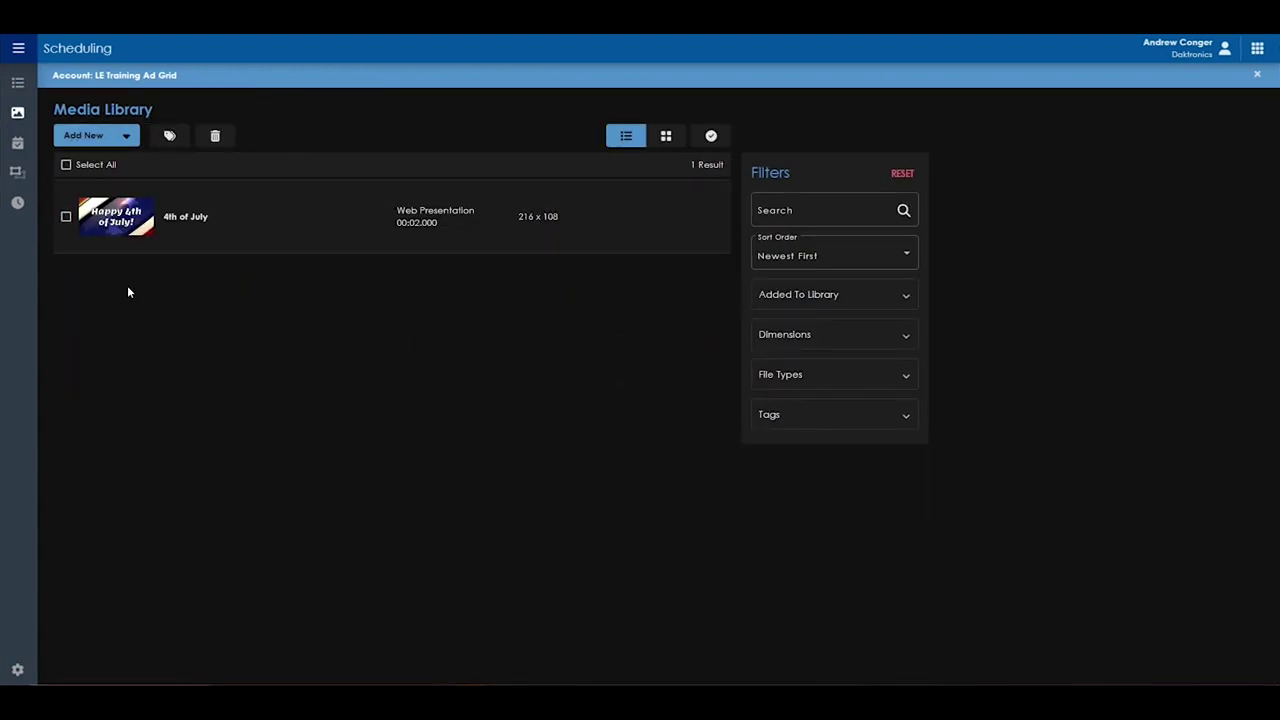
Open the details of the 4th of July web presentation and preview it at full size
left_click(128, 229)
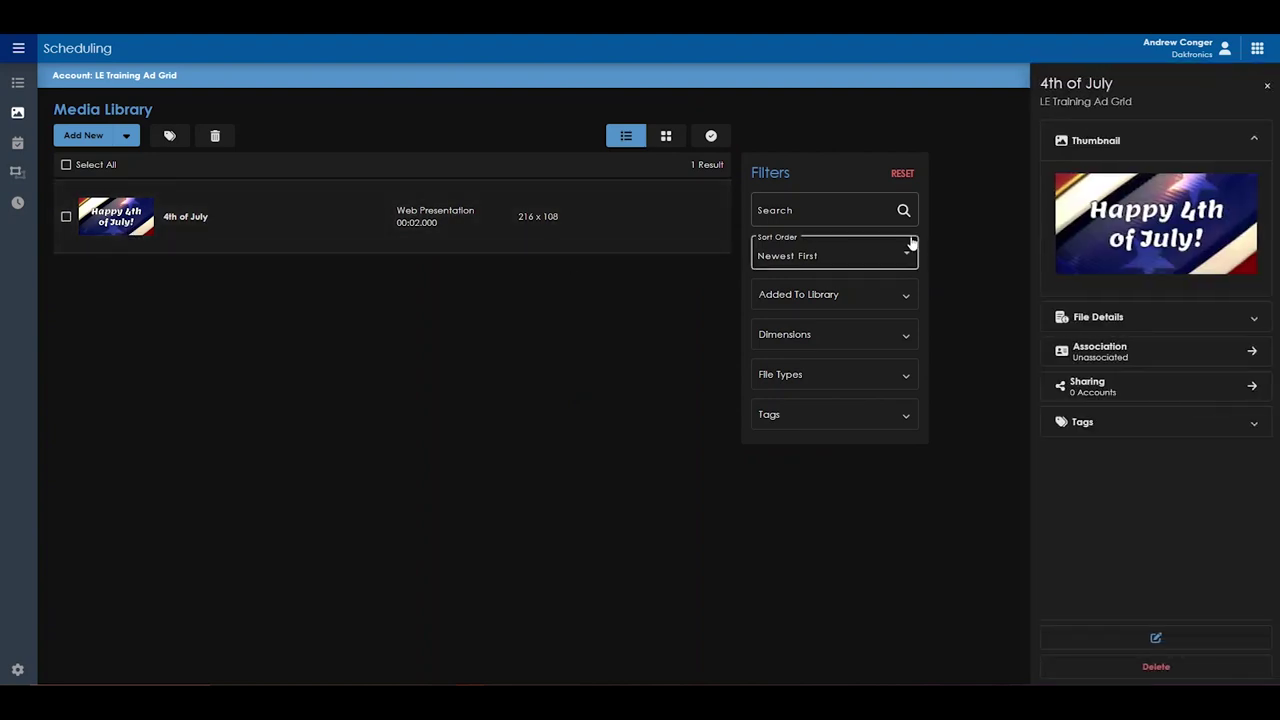
left_click(1104, 214)
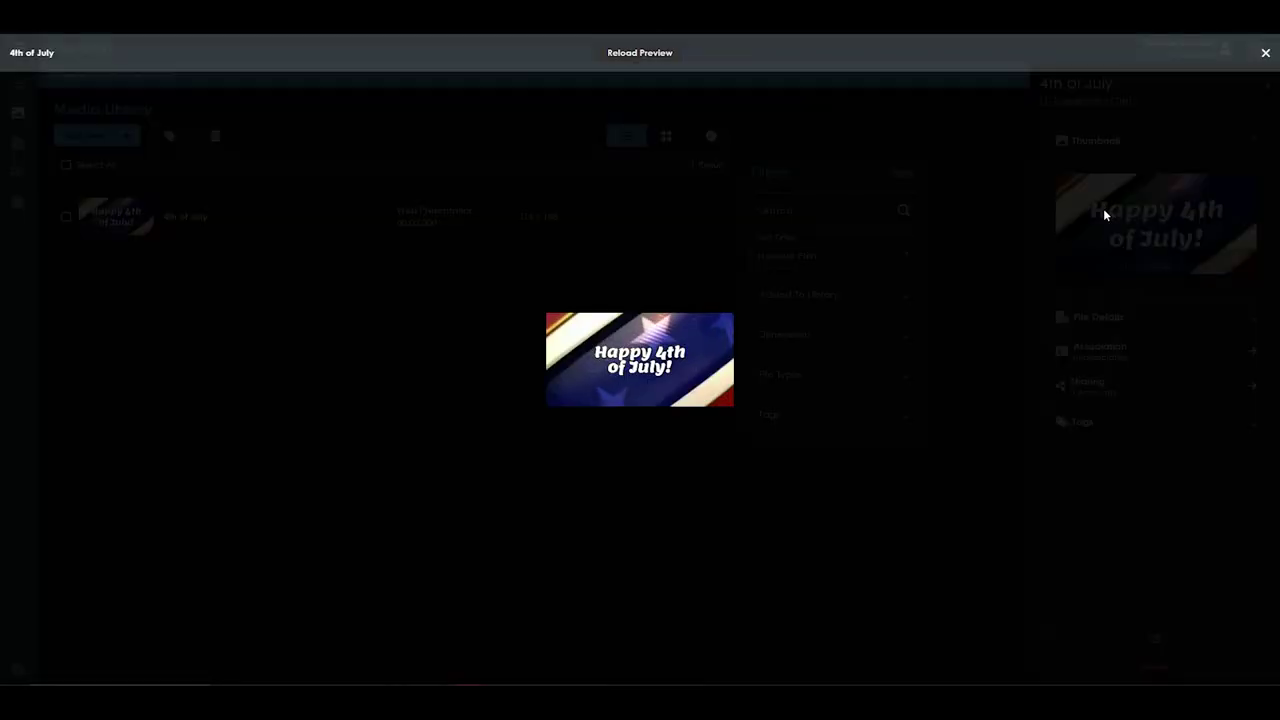